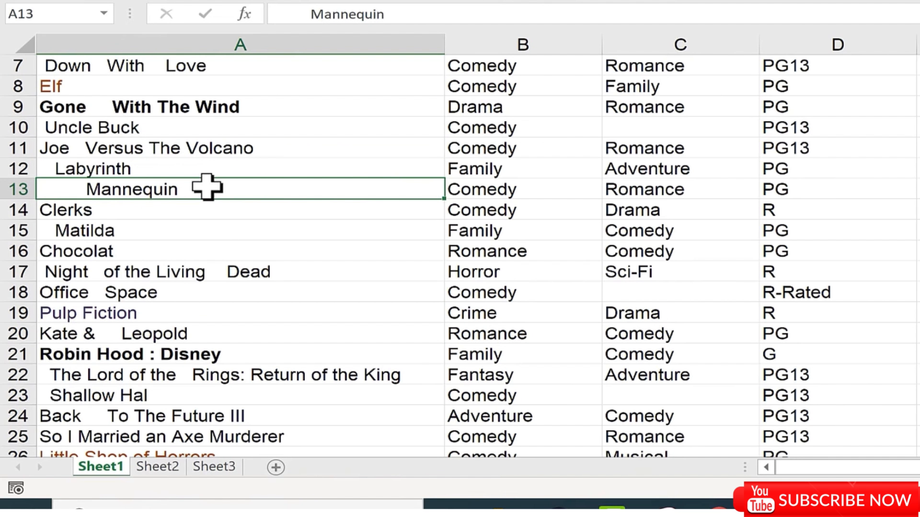
# Examine the movie titles and the column headings of the raw list on Sheet1.
pyautogui.scroll(2, 201, 192)
pyautogui.click(96, 213)
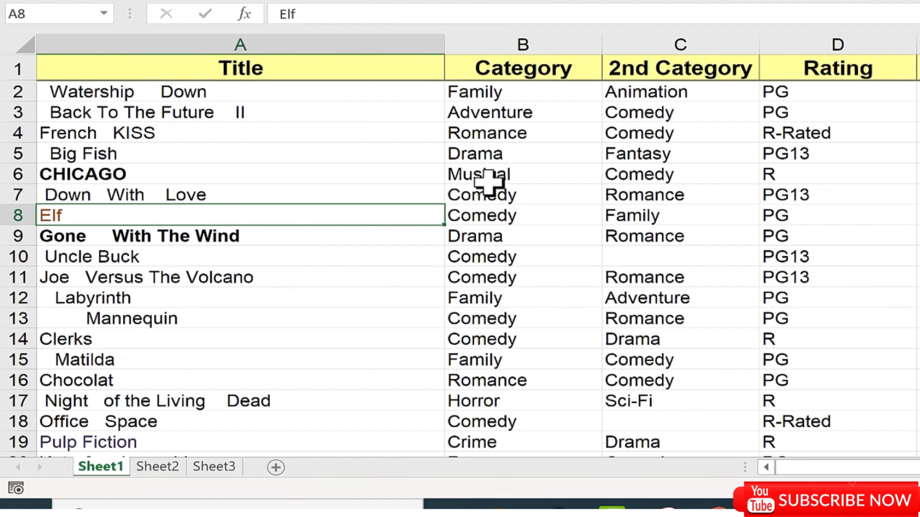
pyautogui.click(363, 174)
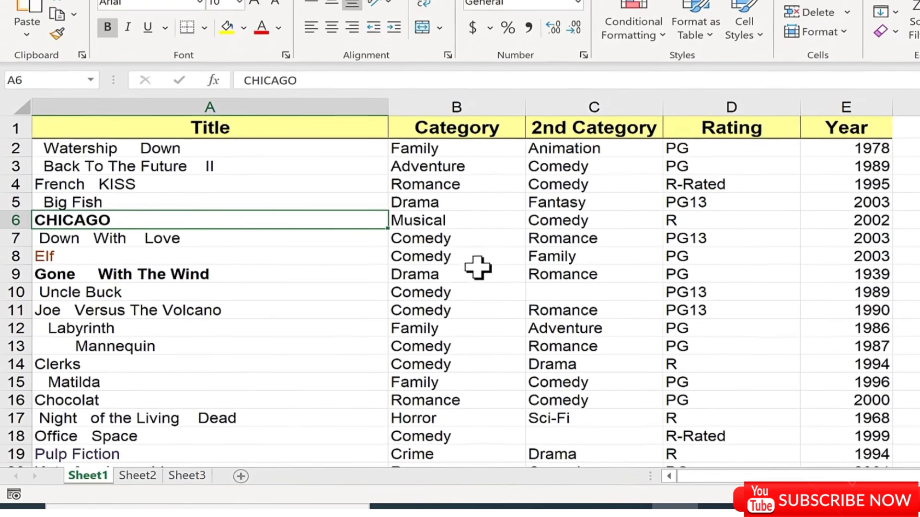
pyautogui.hotkey('ctrl', 'Home')
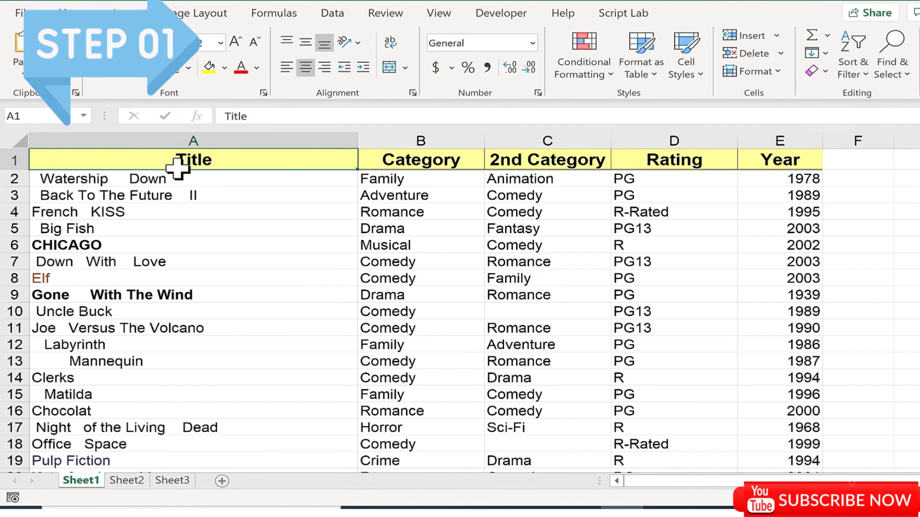
pyautogui.moveTo(177, 167); pyautogui.dragTo(721, 68)
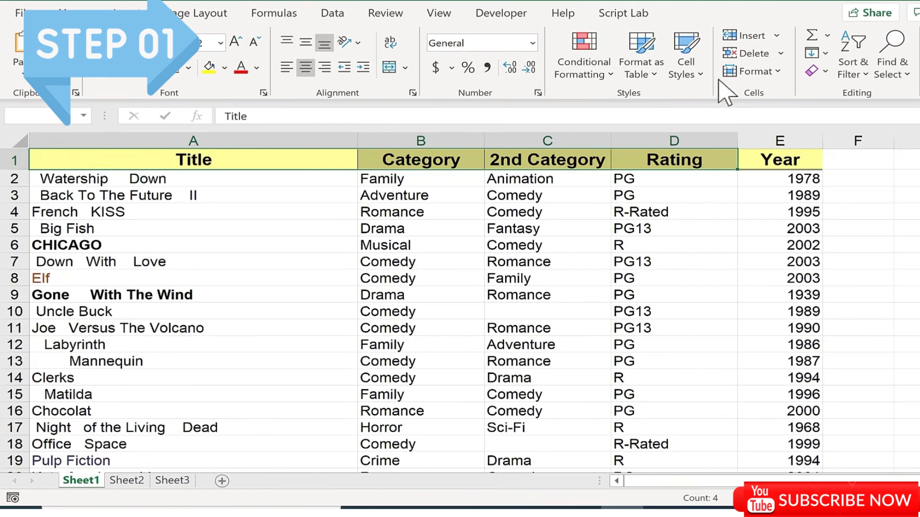
# Load the movie list A1:E42 into the Power Query Editor as a table with headers.
pyautogui.click(383, 264)
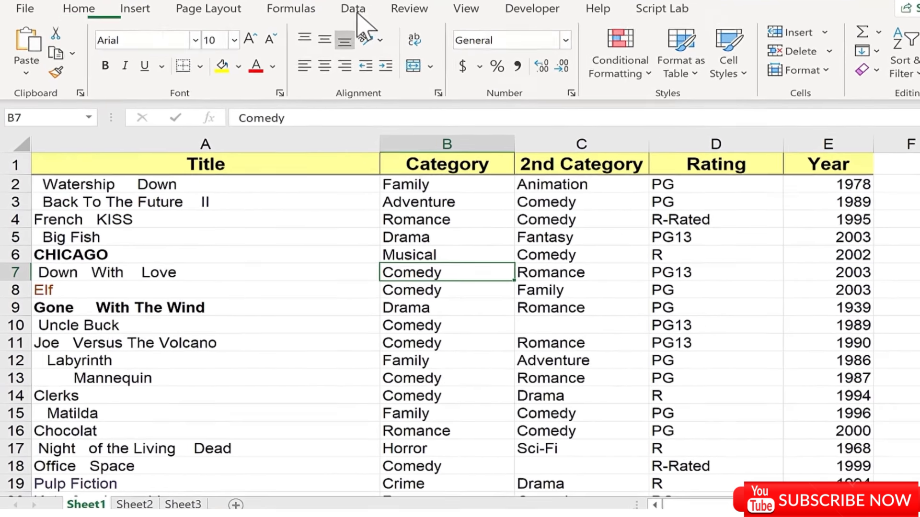
pyautogui.click(353, 9)
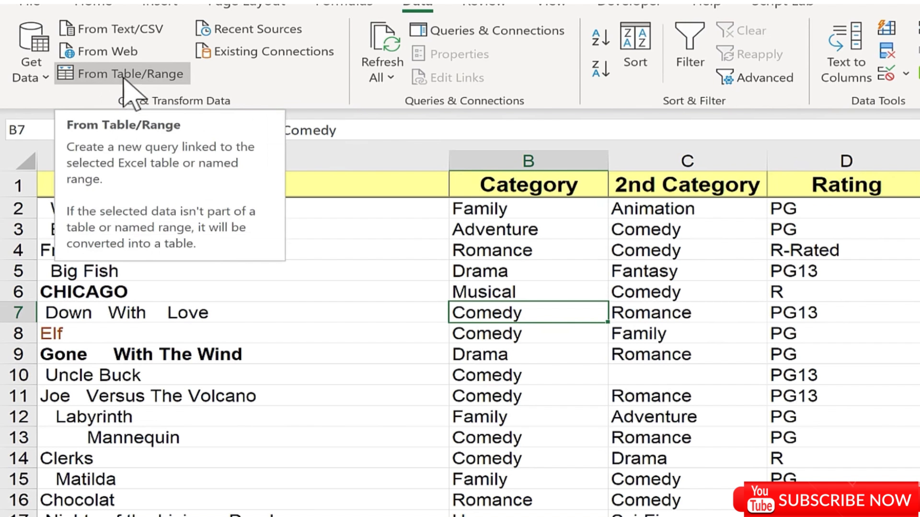
pyautogui.click(39, 73)
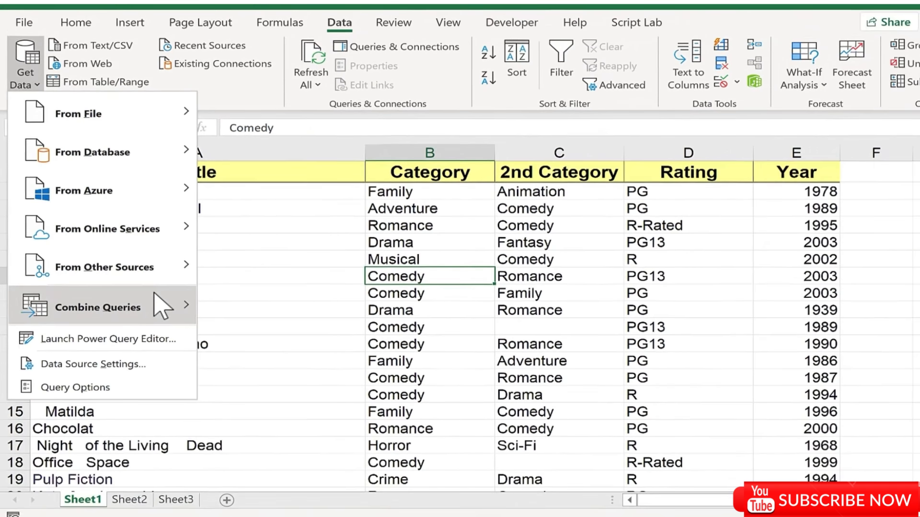
pyautogui.moveTo(146, 281)
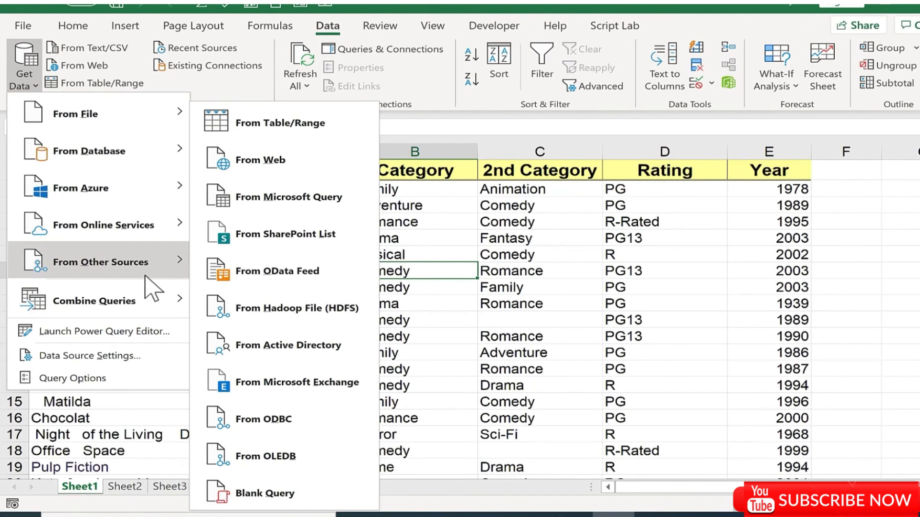
pyautogui.press('Escape')
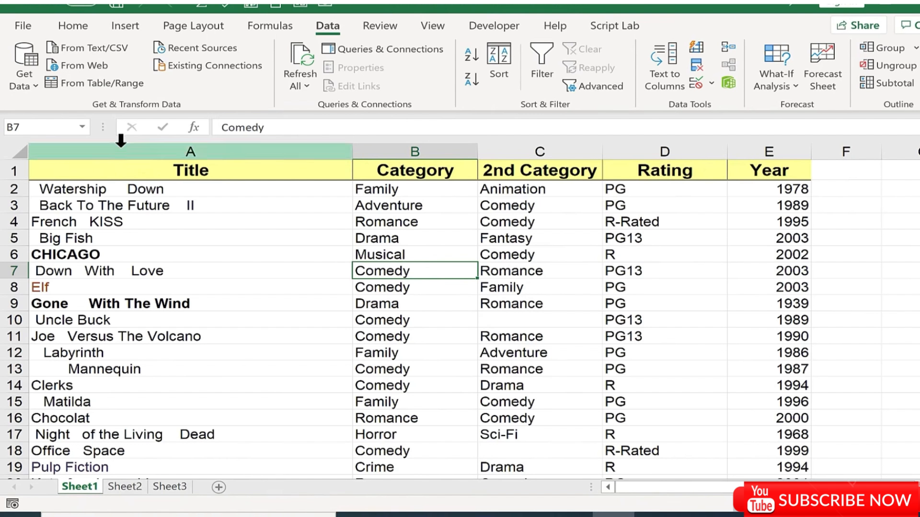
pyautogui.click(74, 86)
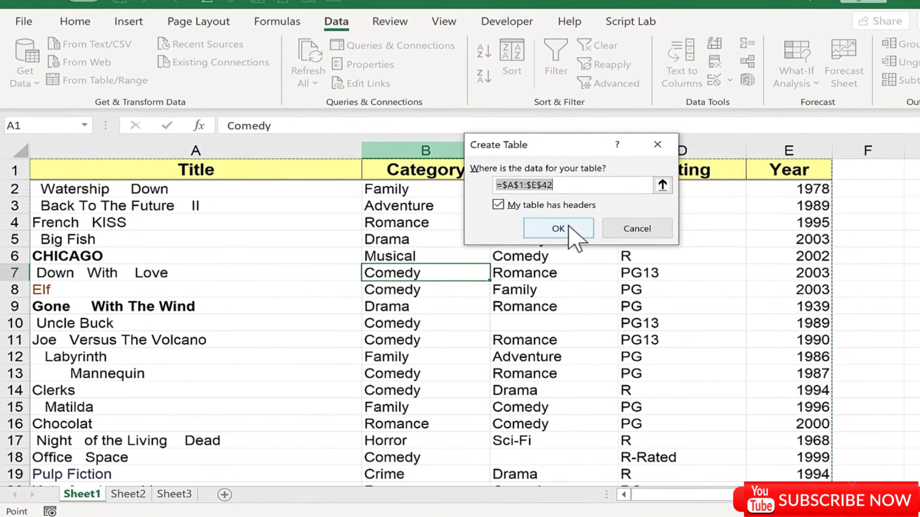
pyautogui.click(569, 228)
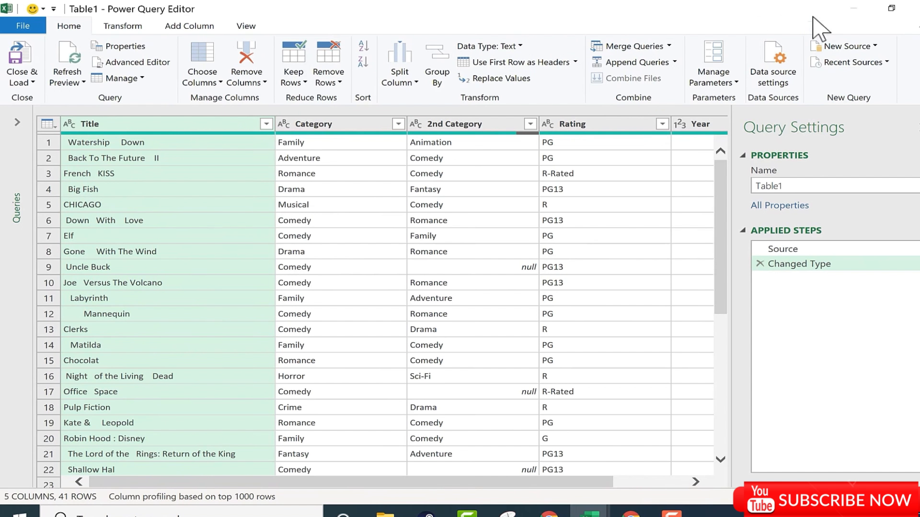
# Reposition the Power Query Editor over the worksheet as a smaller window and return it to full size.
pyautogui.click(892, 8)
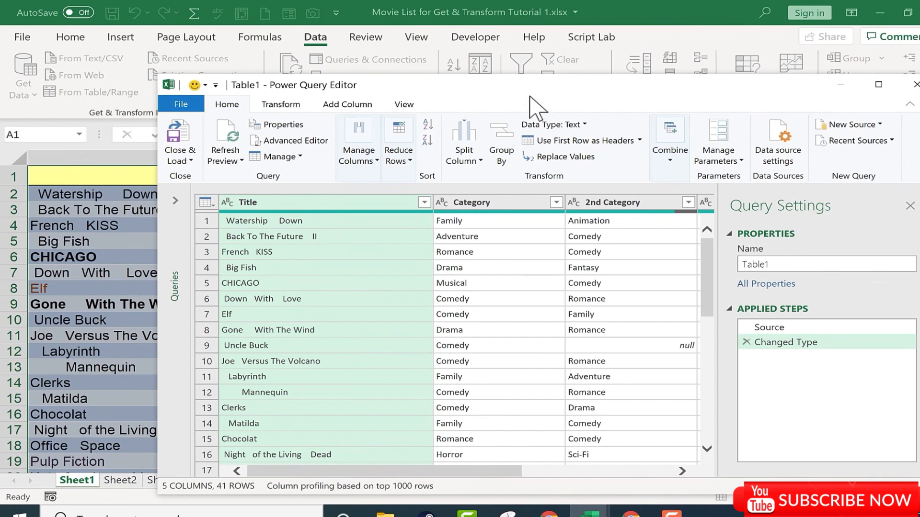
pyautogui.moveTo(504, 91); pyautogui.dragTo(314, 71)
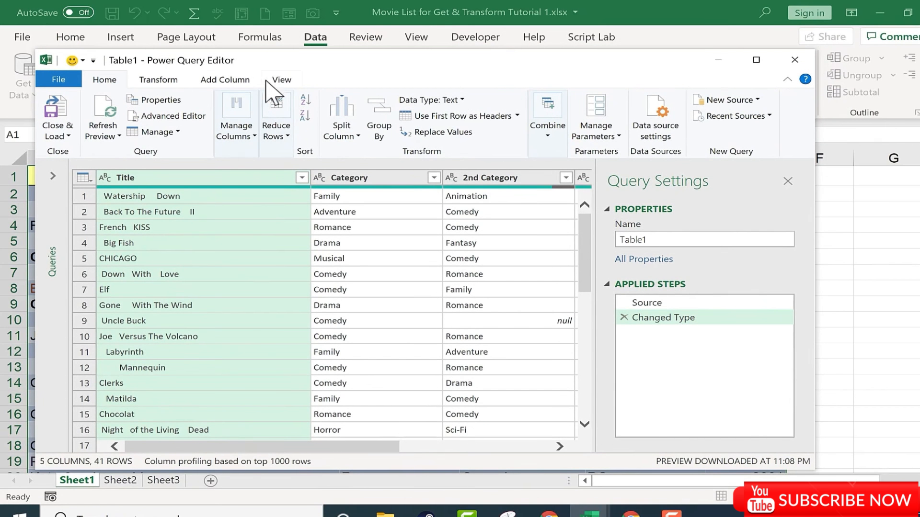
pyautogui.click(756, 59)
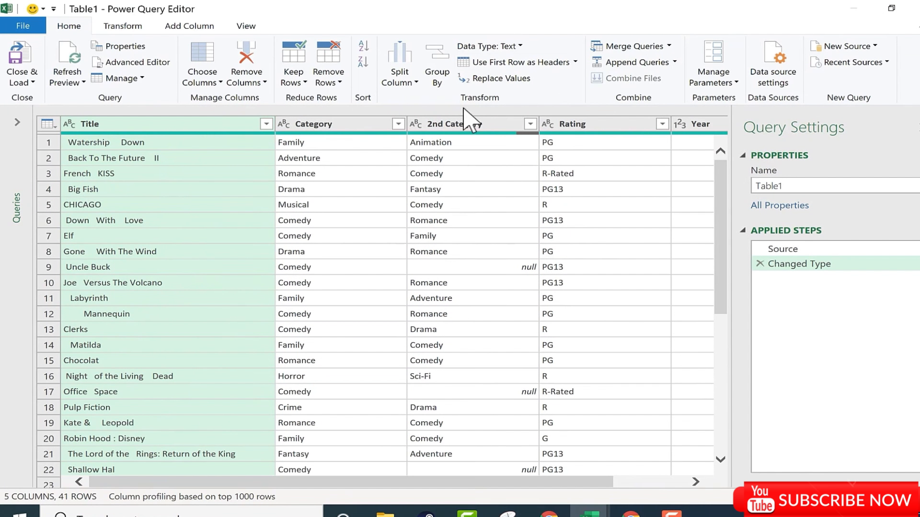
pyautogui.moveTo(437, 10); pyautogui.dragTo(689, 2)
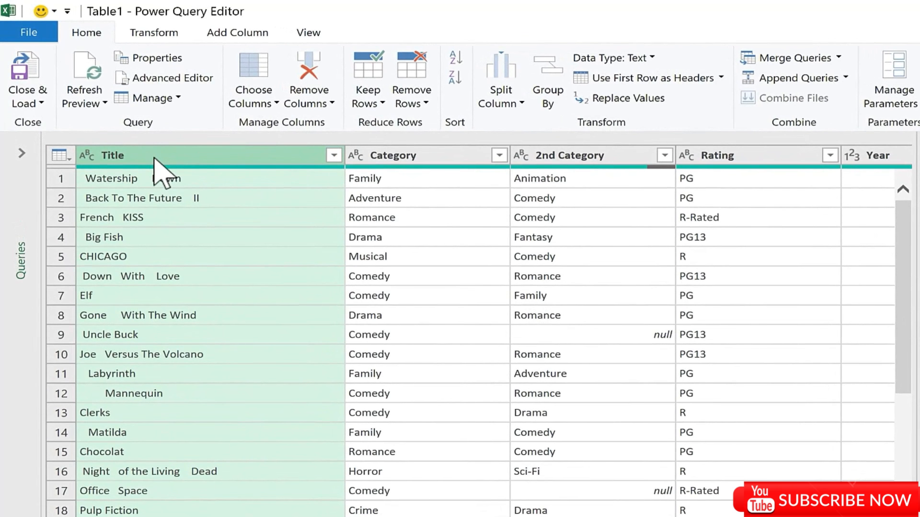
# Convert the text in the Title column to lowercase.
pyautogui.click(425, 158)
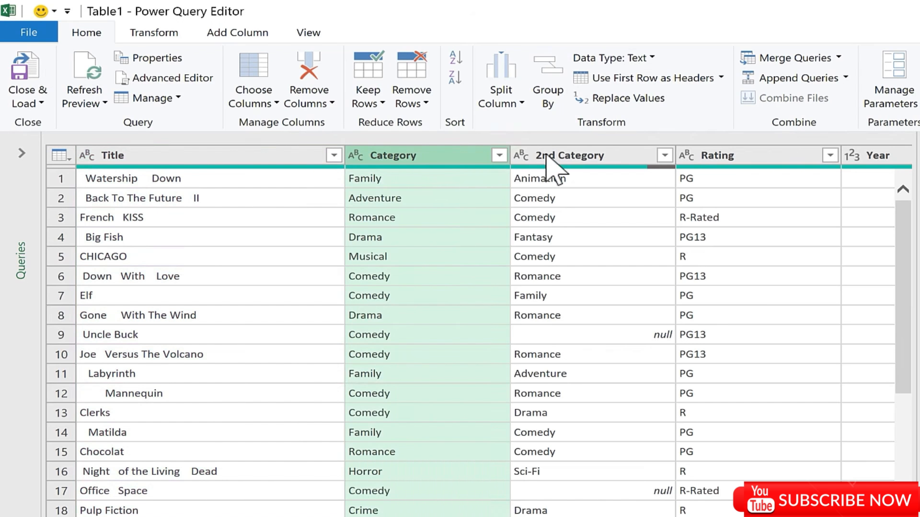
pyautogui.click(548, 158)
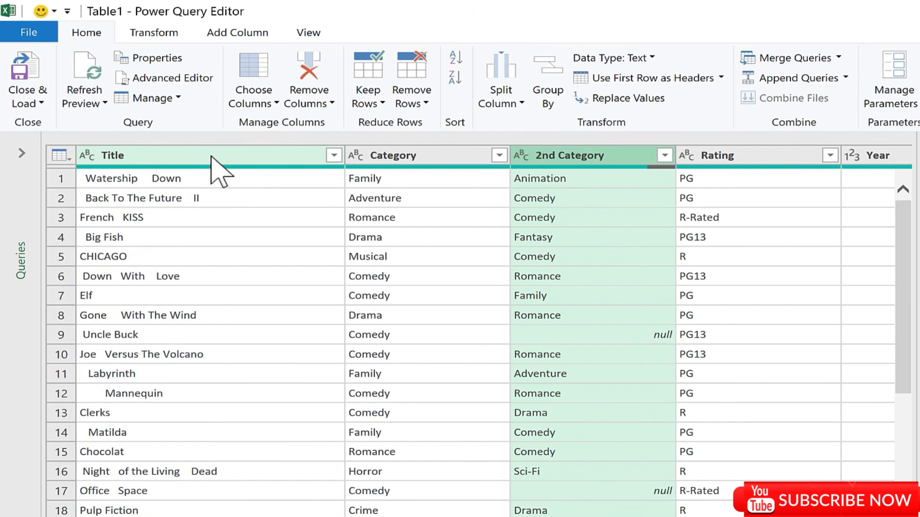
pyautogui.click(684, 158)
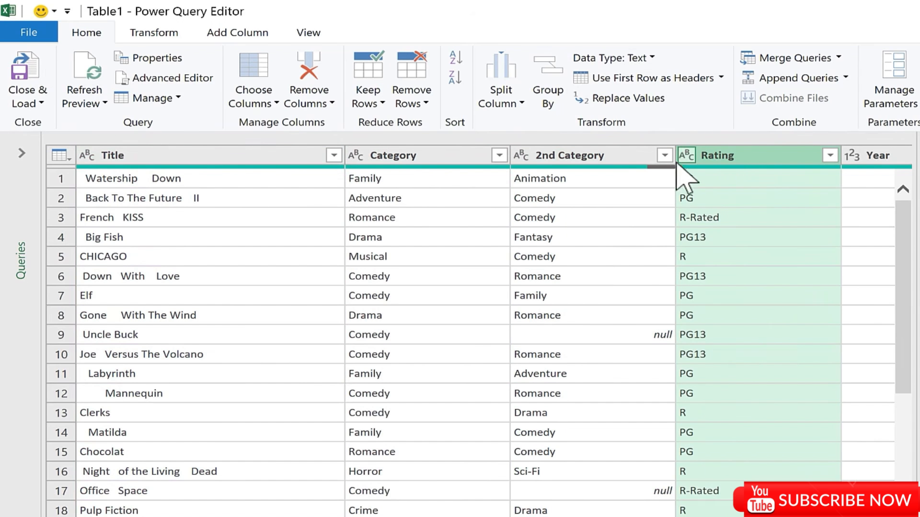
pyautogui.click(202, 156)
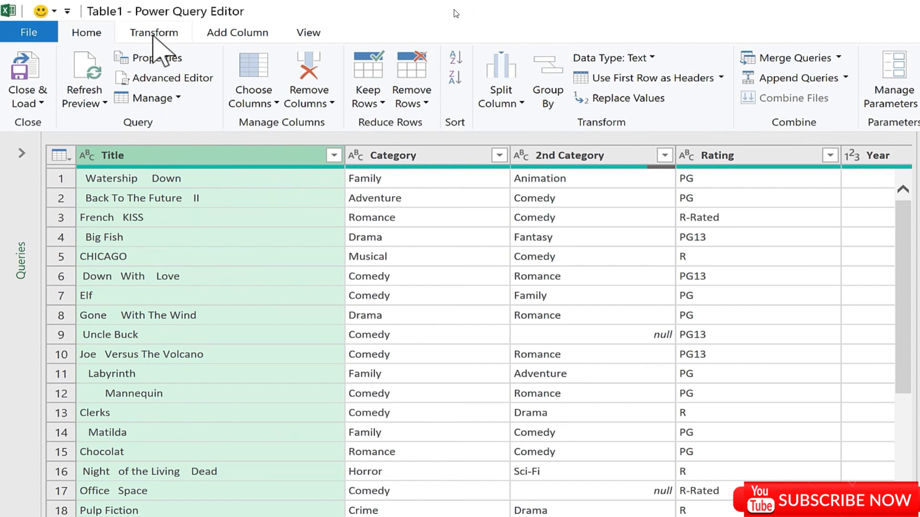
pyautogui.click(154, 34)
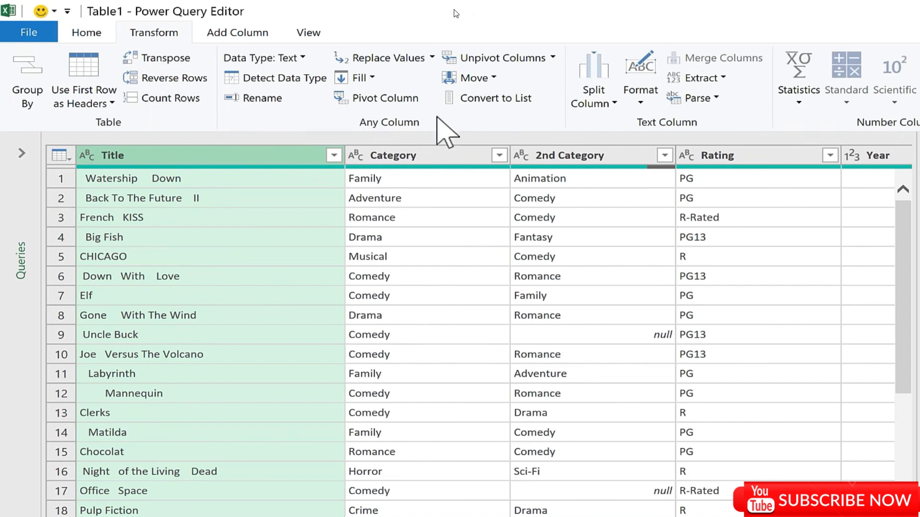
pyautogui.click(644, 91)
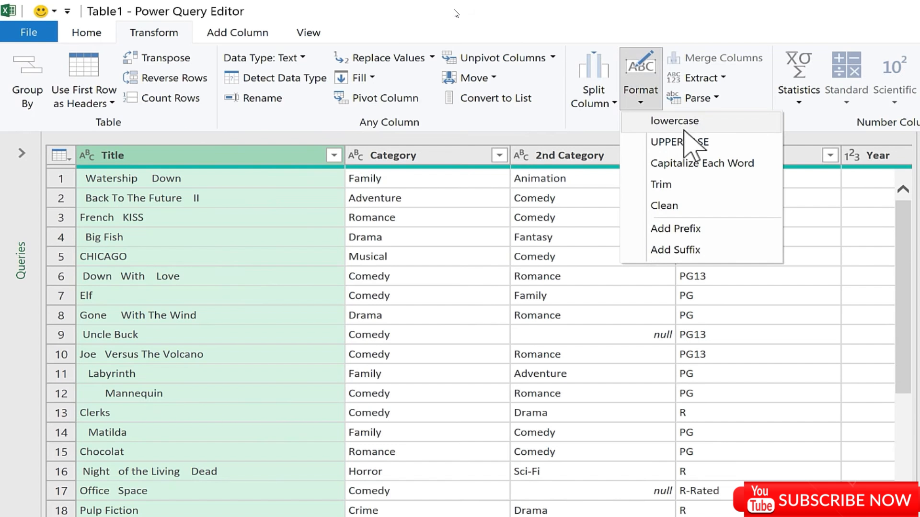
pyautogui.click(676, 122)
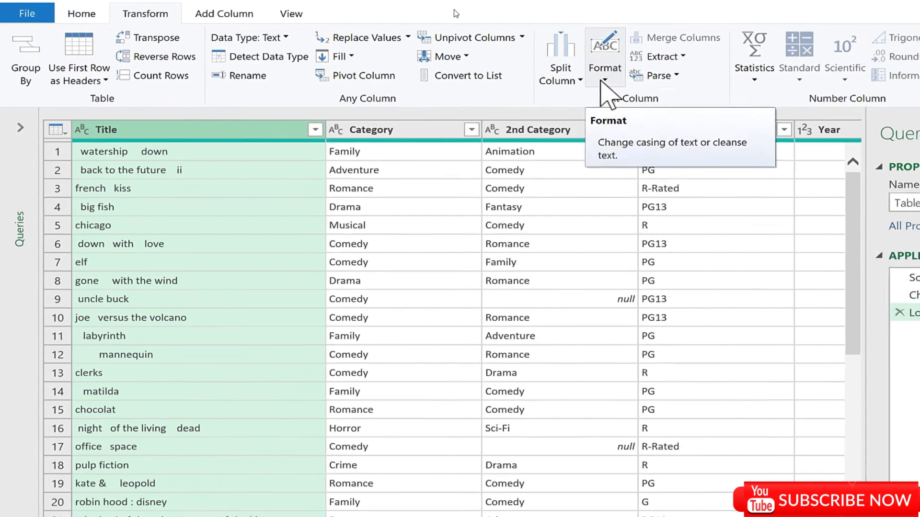
# Review the query's Title column from first to last row and compare it with the original worksheet data.
pyautogui.click(641, 89)
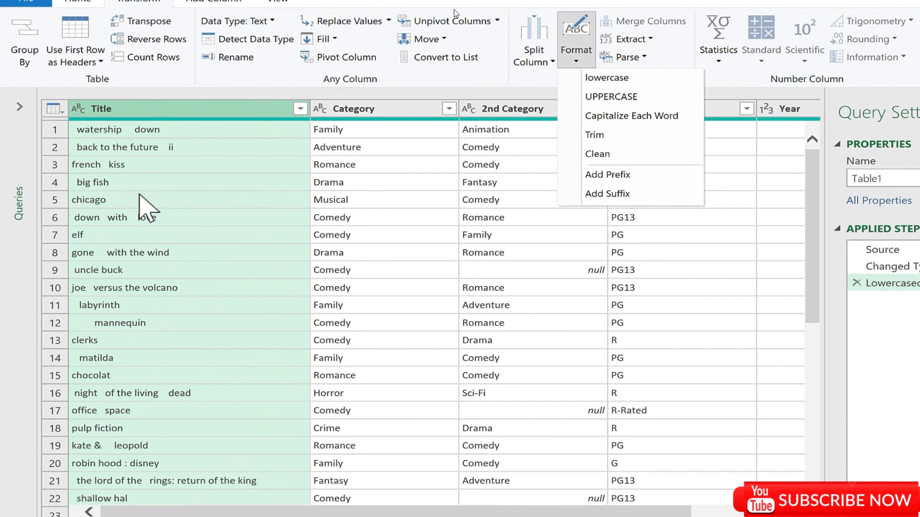
pyautogui.scroll(-3, 139, 201)
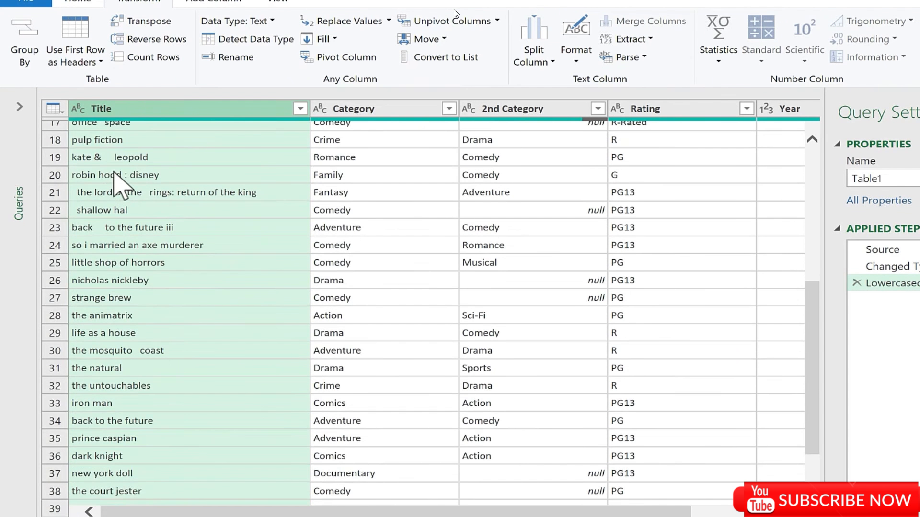
pyautogui.scroll(-1, 117, 182)
pyautogui.scroll(6, 143, 225)
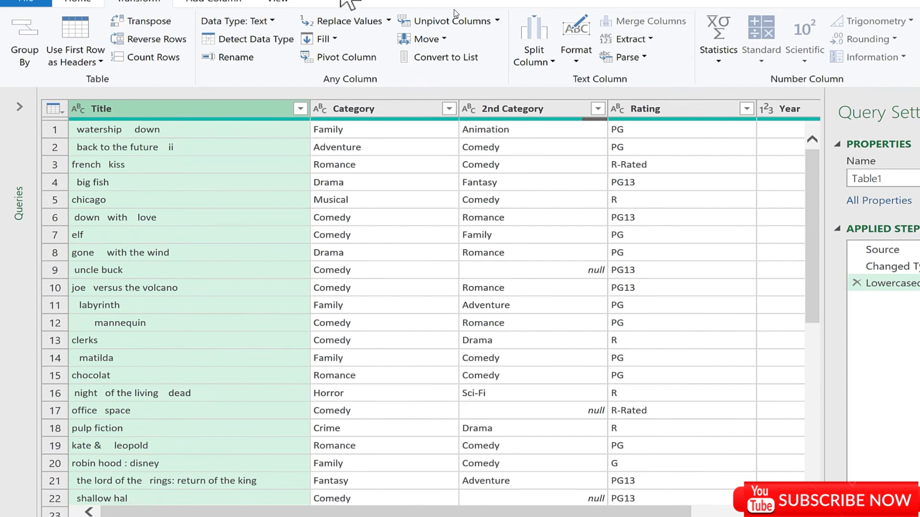
pyautogui.moveTo(341, 0); pyautogui.dragTo(425, 20)
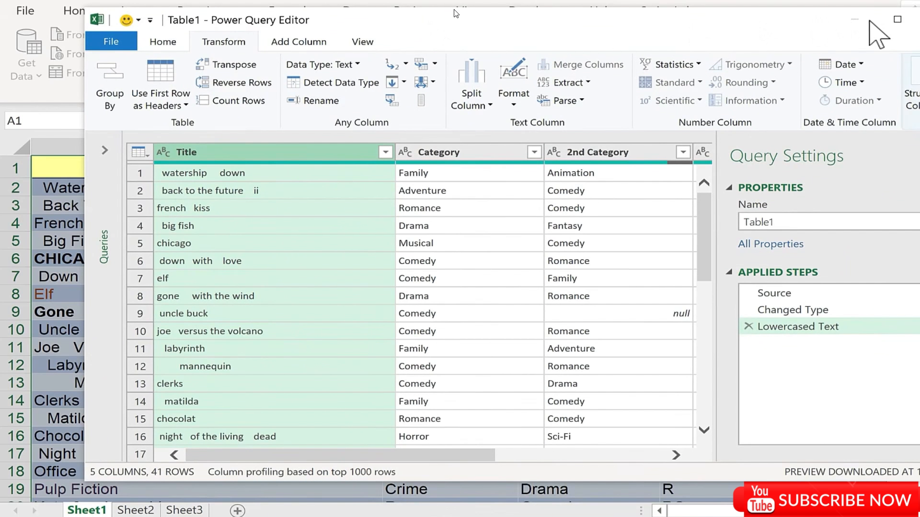
pyautogui.click(895, 20)
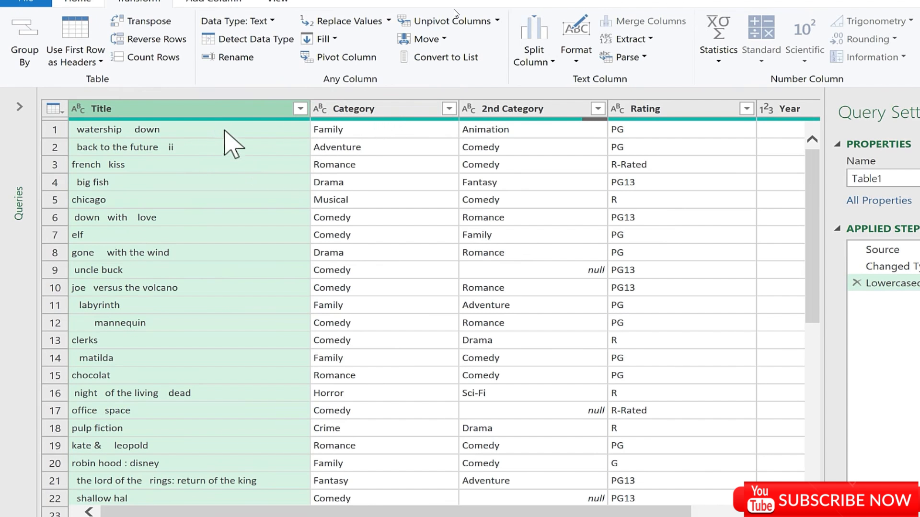
# Capitalize each word in the Title column and trim the leading and trailing spaces from its entries.
pyautogui.click(585, 53)
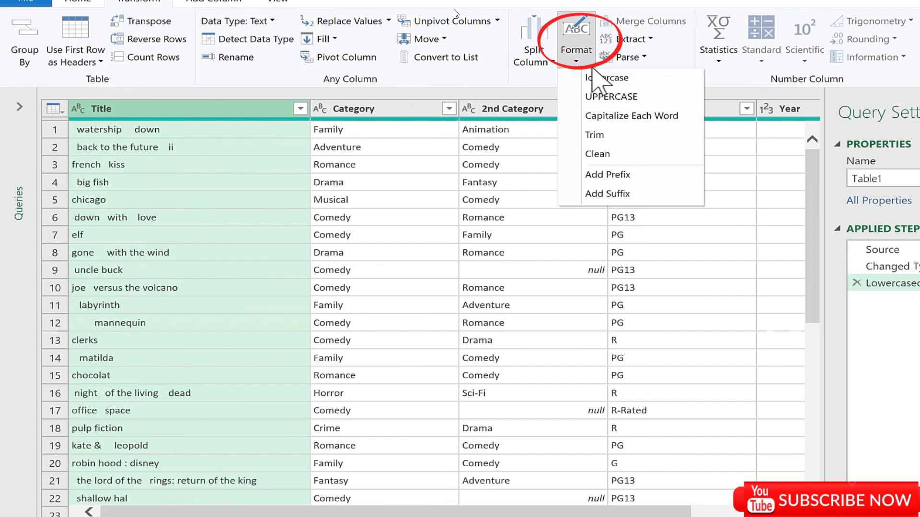
pyautogui.click(609, 120)
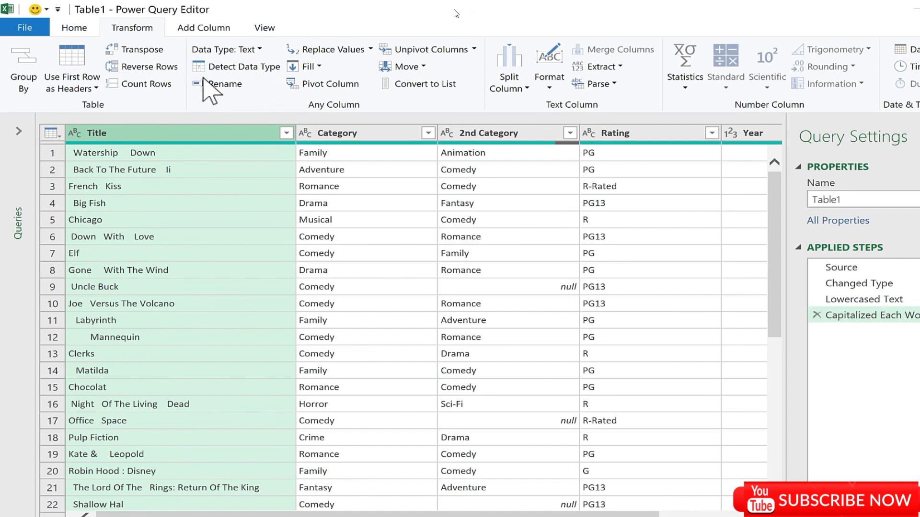
pyautogui.click(550, 84)
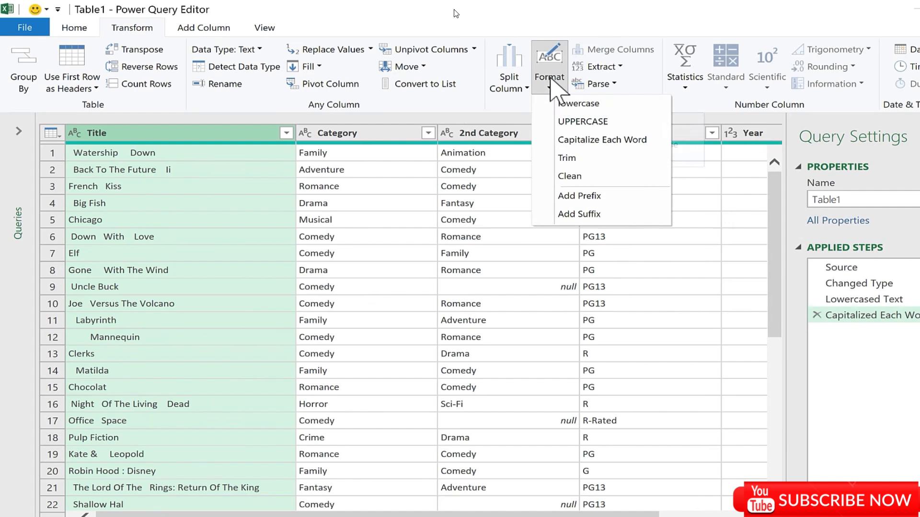
pyautogui.click(571, 160)
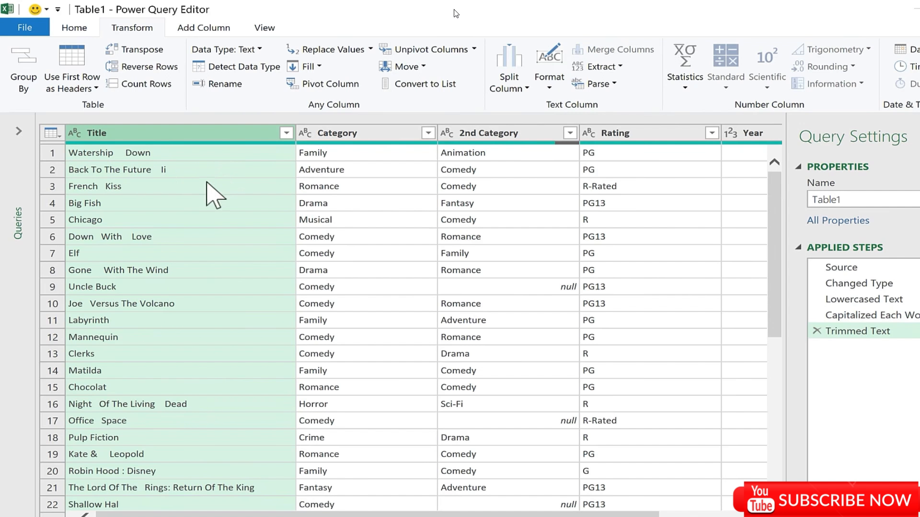
pyautogui.click(152, 219)
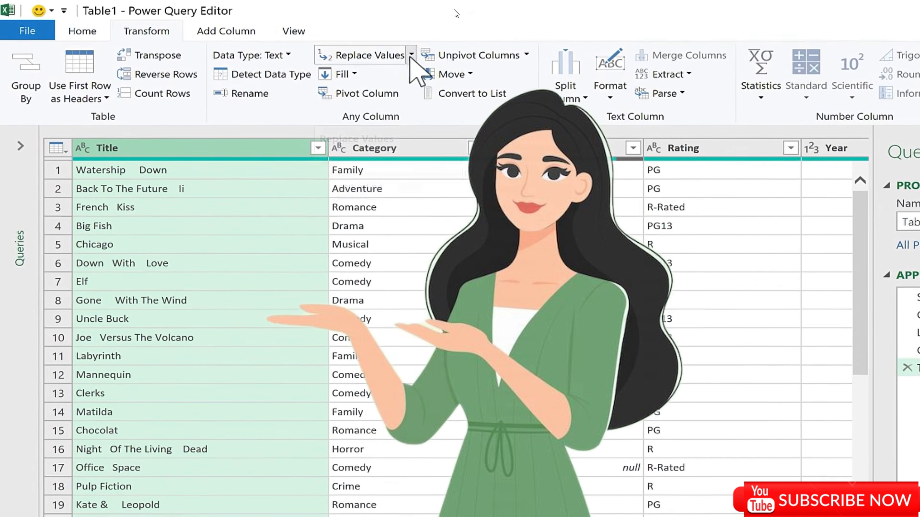
# Replace runs of extra spaces between words in the Title column with a single space.
pyautogui.click(400, 56)
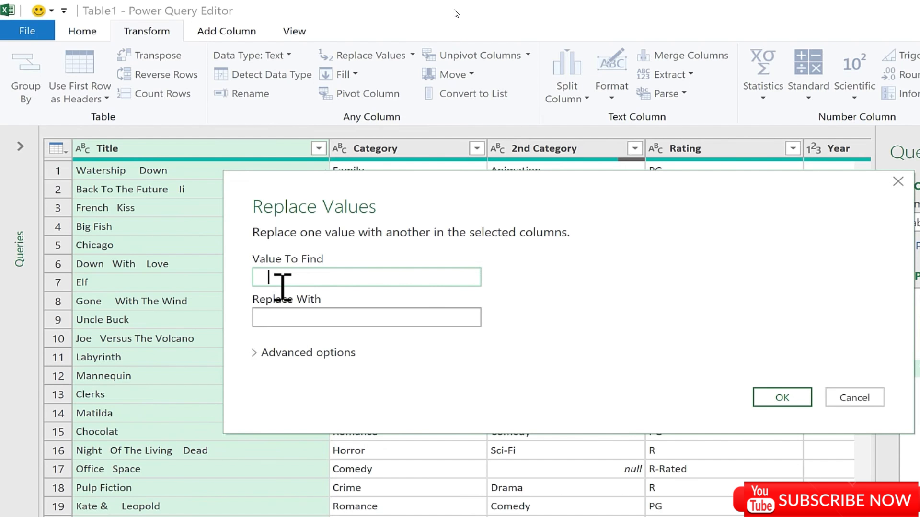
pyautogui.click(283, 319)
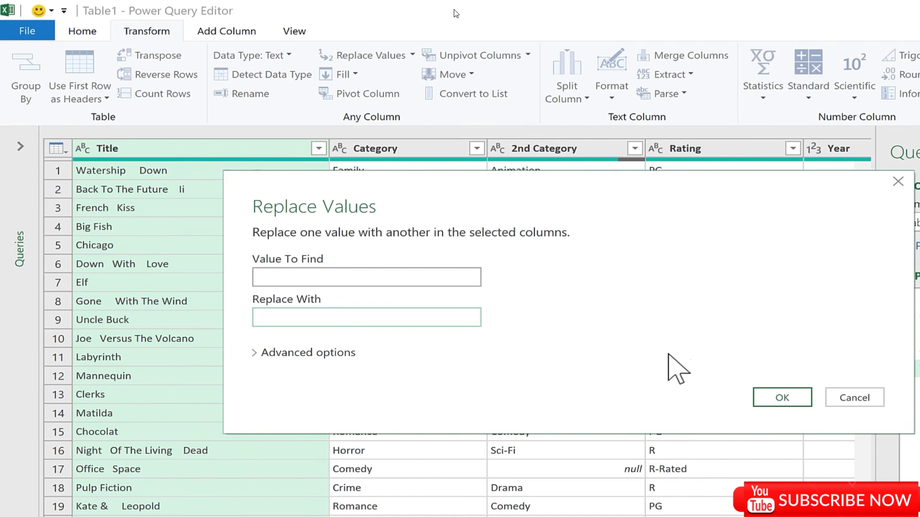
pyautogui.click(785, 396)
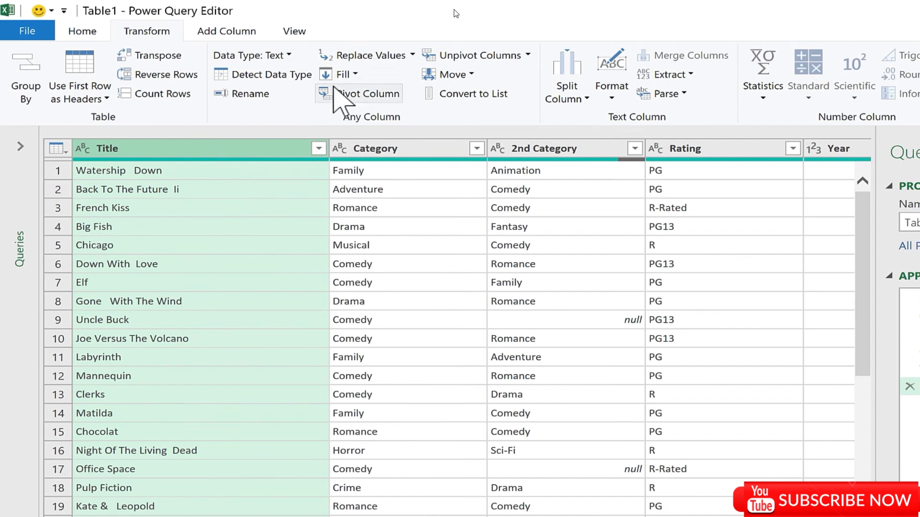
# Open Replace Values again for the Title column to deal with the remaining extra spaces.
pyautogui.click(356, 56)
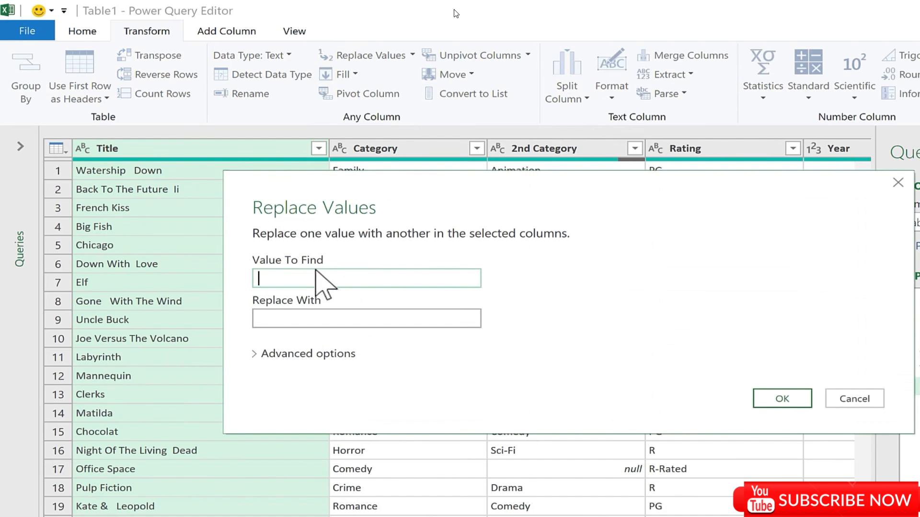